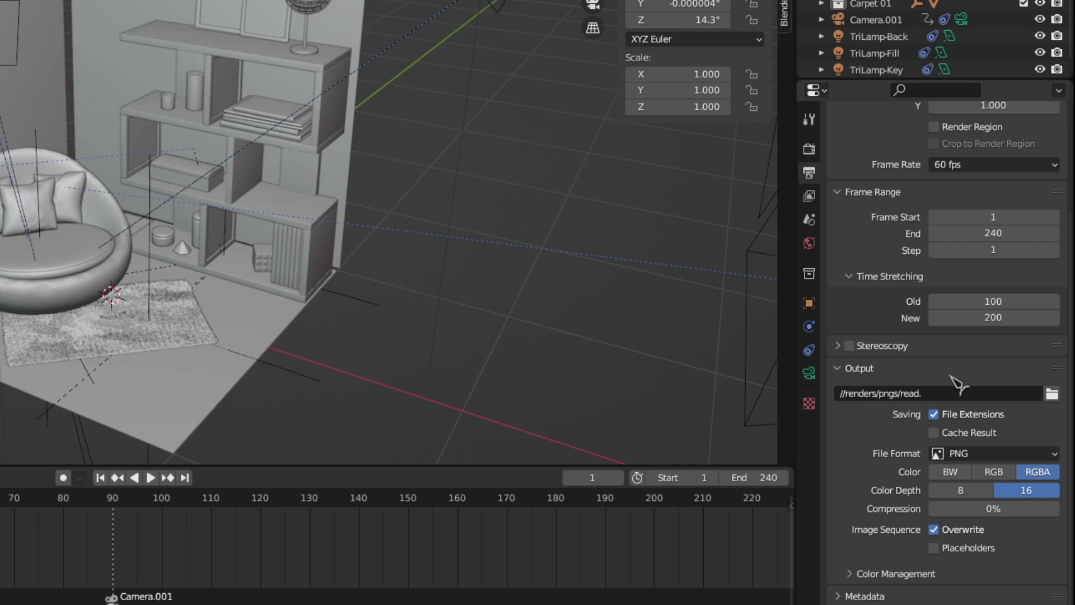
Edit the render output path to //renders/pngs/read. with File Format kept as PNG
click(921, 393)
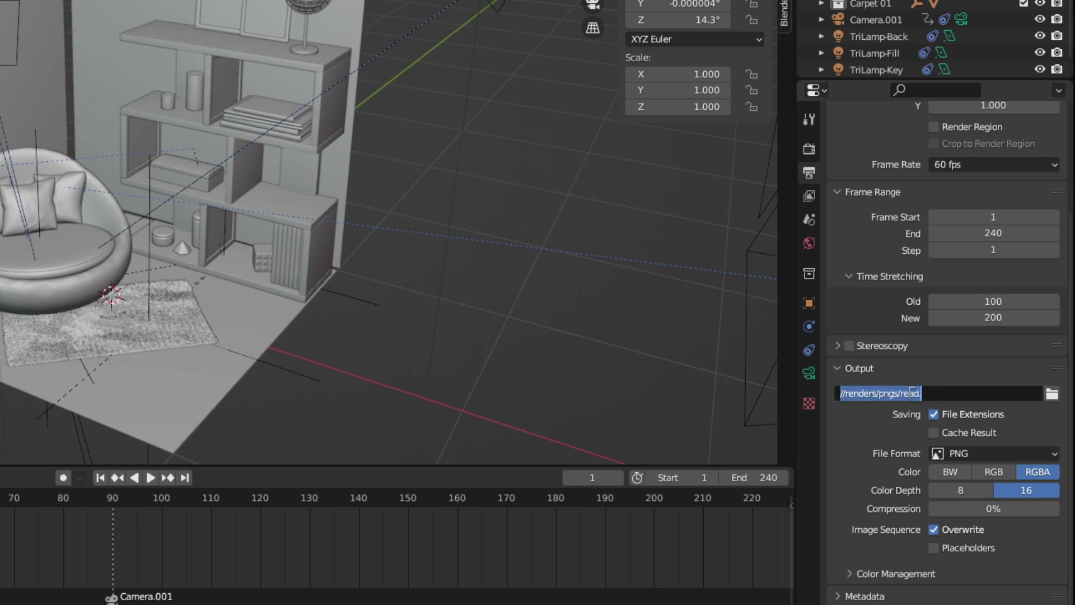
click(927, 393)
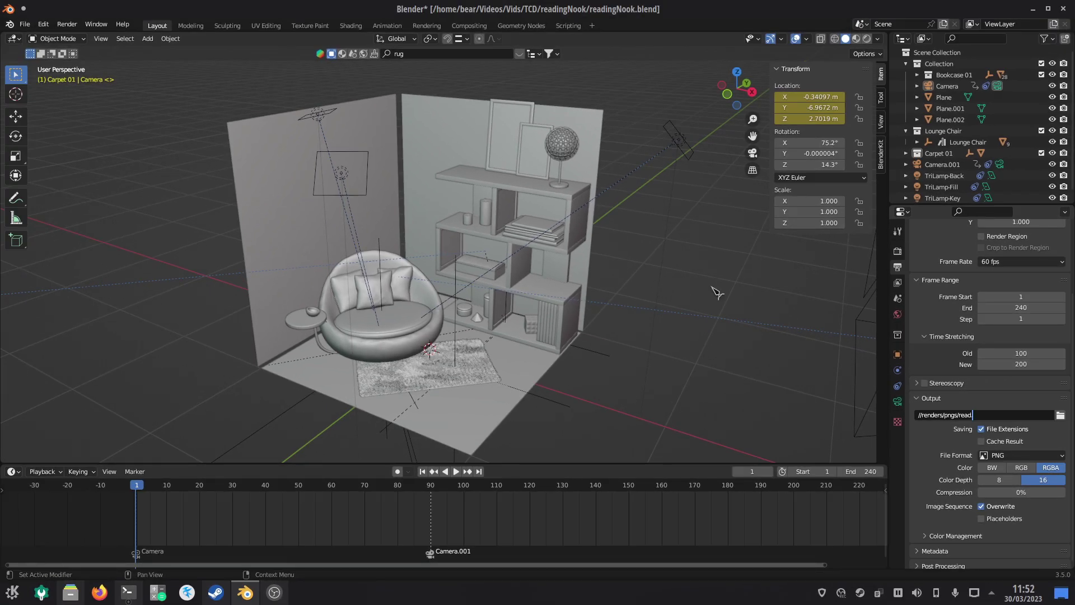
Orbit around the reading nook and briefly play the animation in the viewport
mouse_move(717, 293)
middle_down()
mouse_move(660, 307)
mouse_move(715, 314)
mouse_move(734, 285)
middle_up()
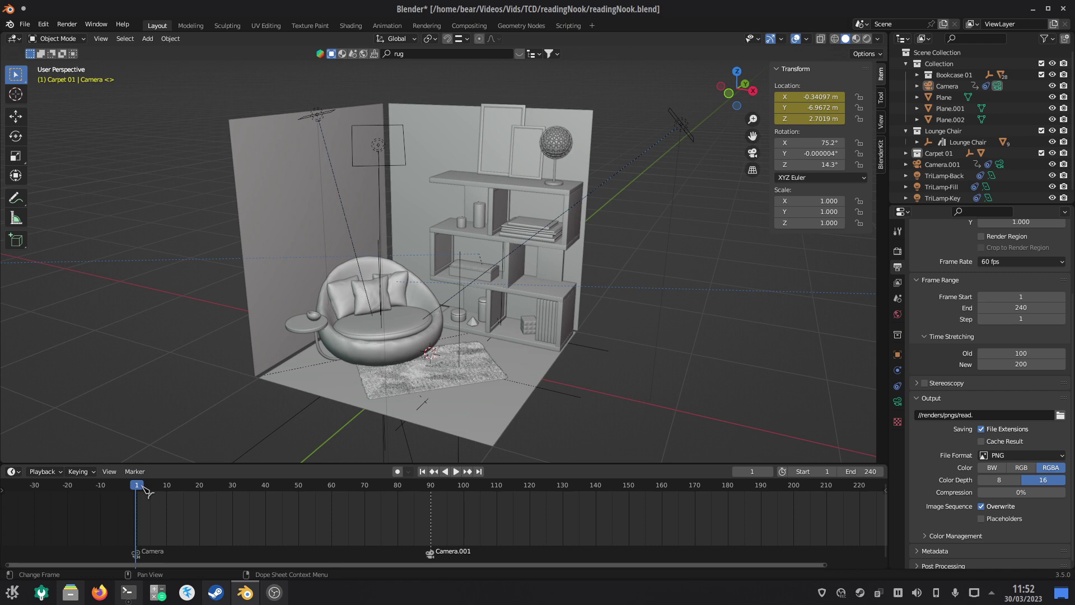
click(457, 472)
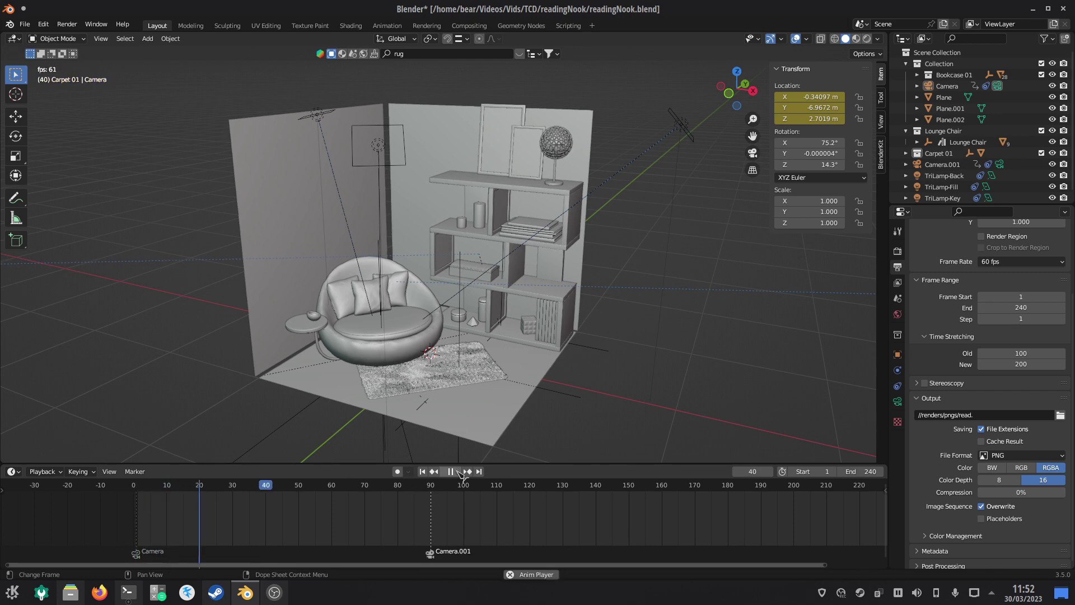
click(459, 472)
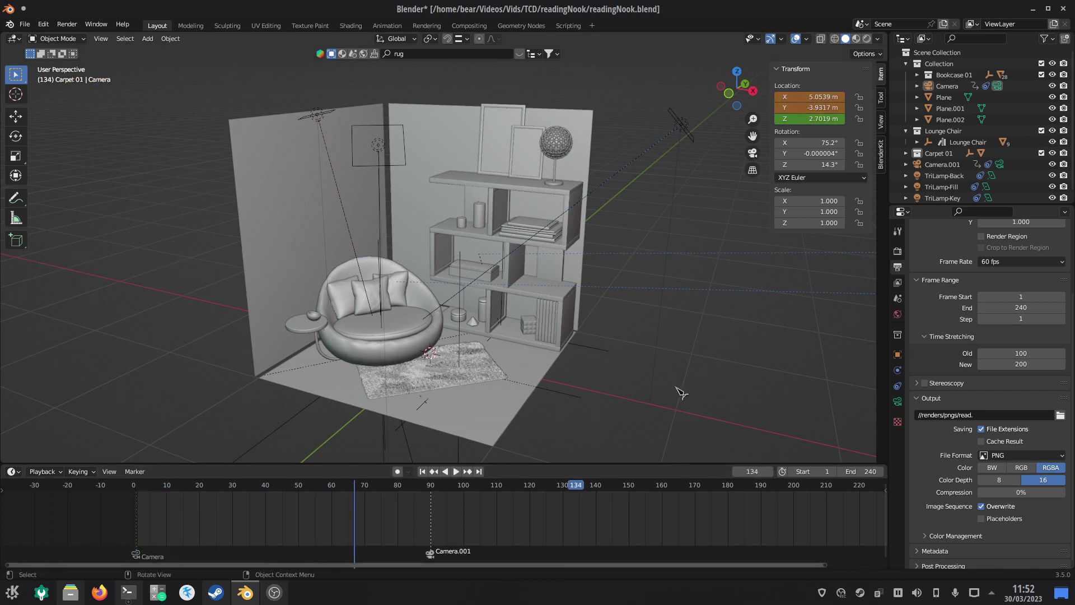
Replay the animation from frame 1 through the scene camera, then stop and return to frame 1
key(KP_0)
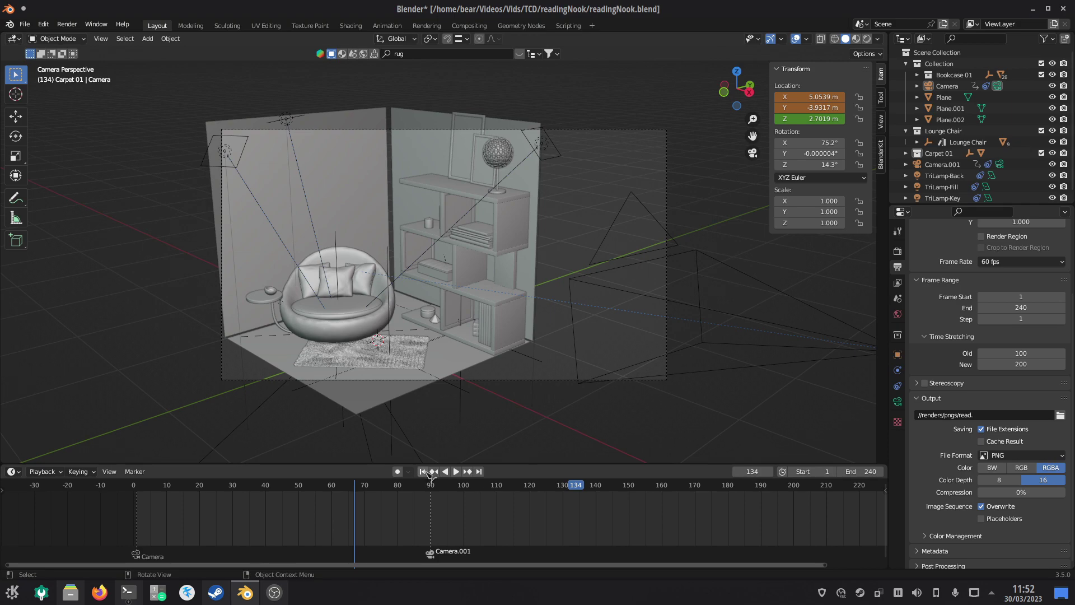
click(423, 471)
click(457, 471)
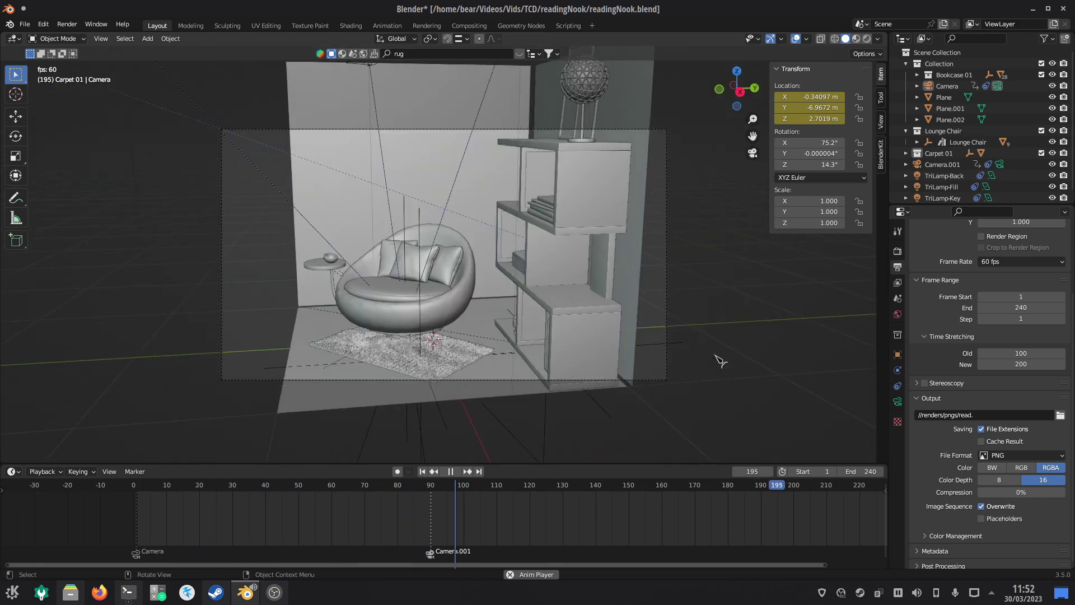
click(452, 472)
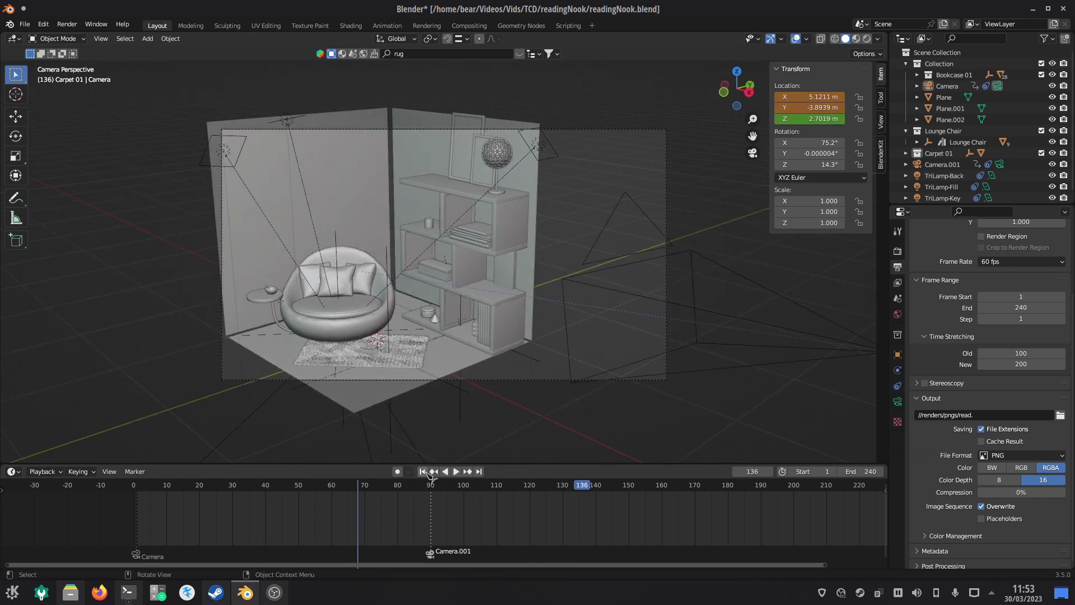
click(428, 472)
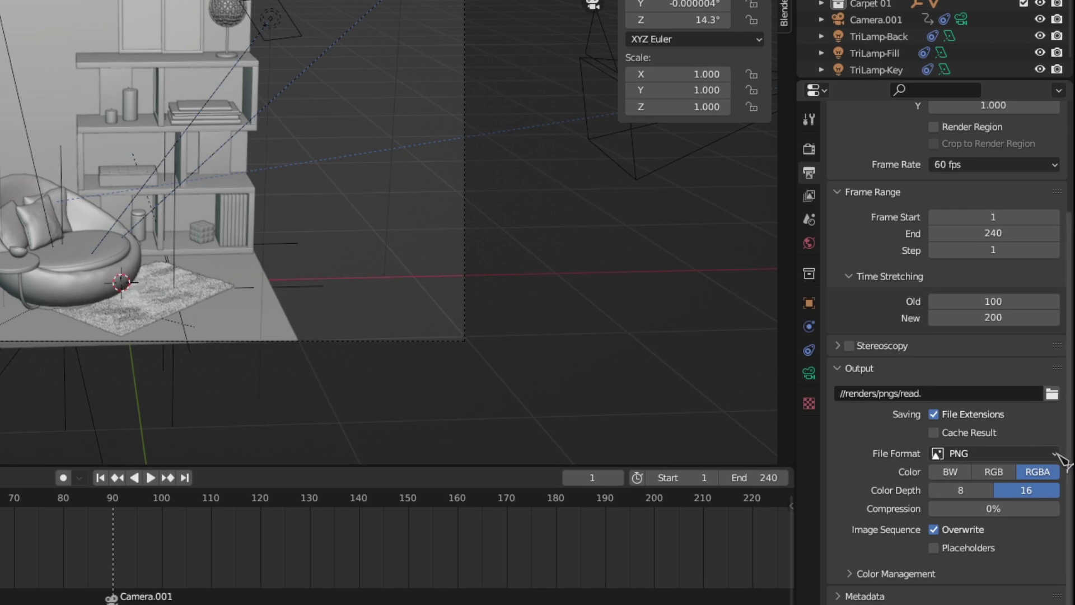
click(1057, 454)
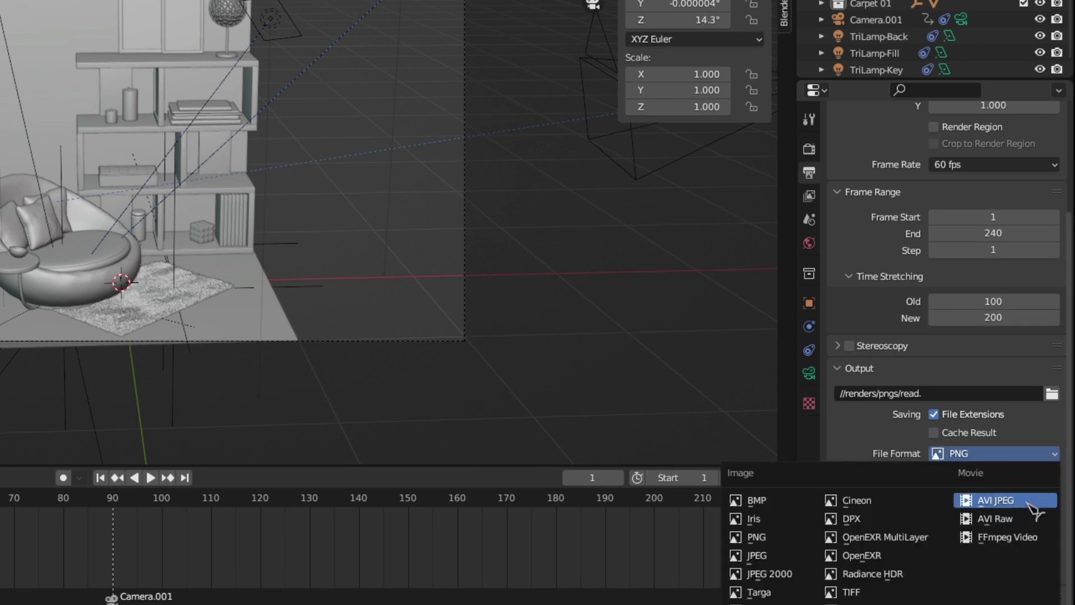
click(1056, 455)
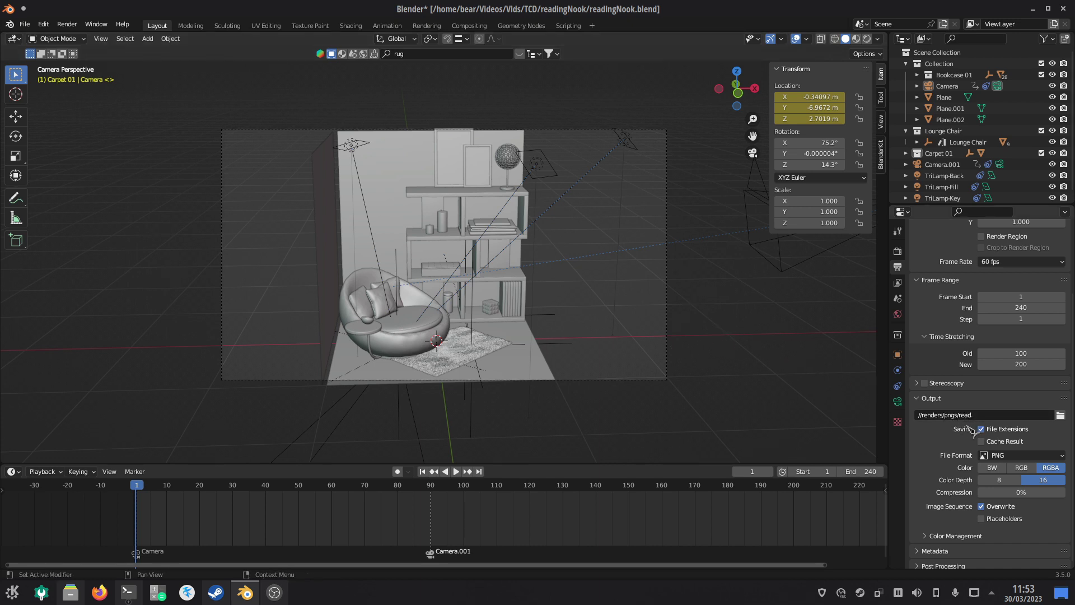
click(66, 24)
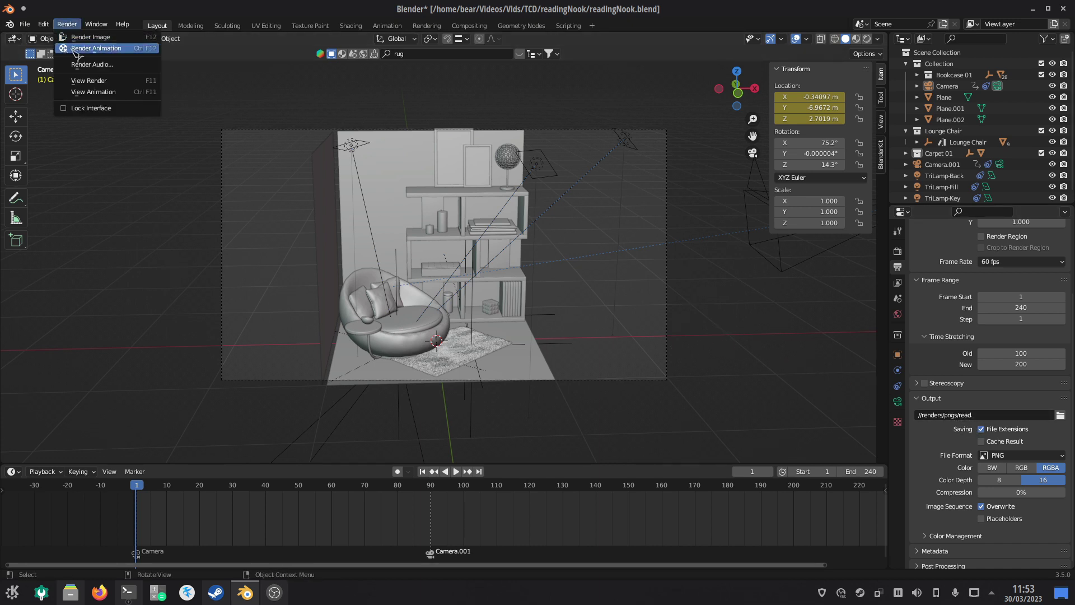
click(101, 97)
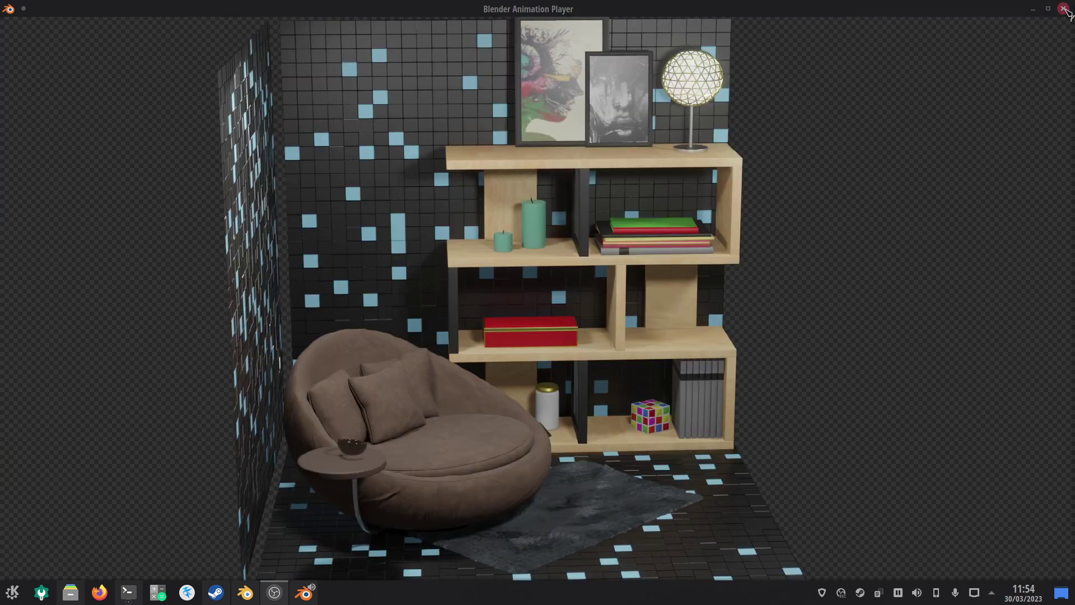
Close the playback window, minimize Blender, and reposition and enlarge the Konsole terminal
click(1065, 9)
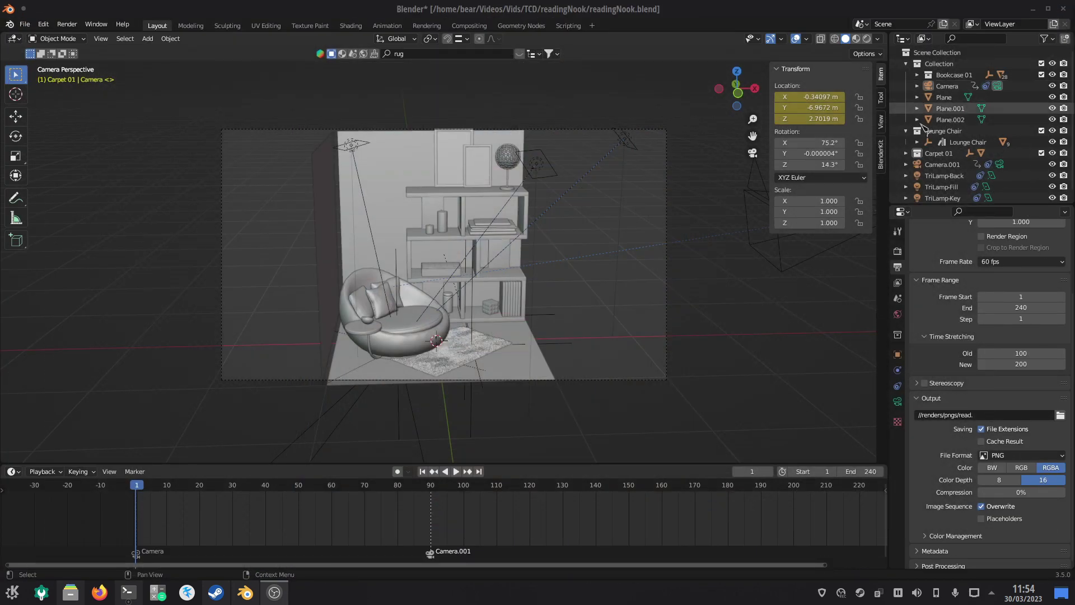
click(1034, 8)
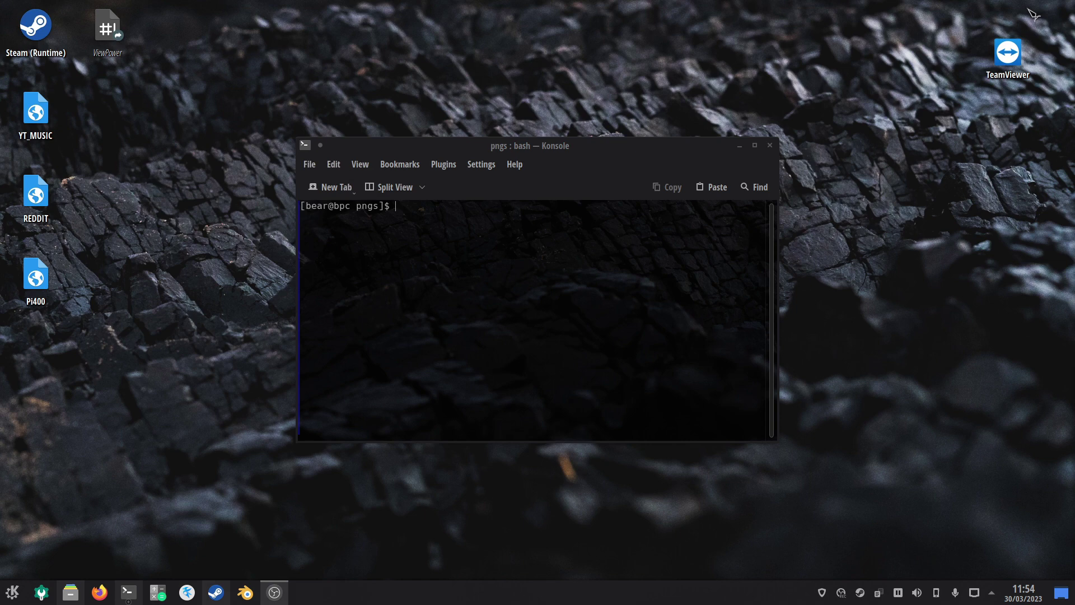
drag(553, 140, 555, 125)
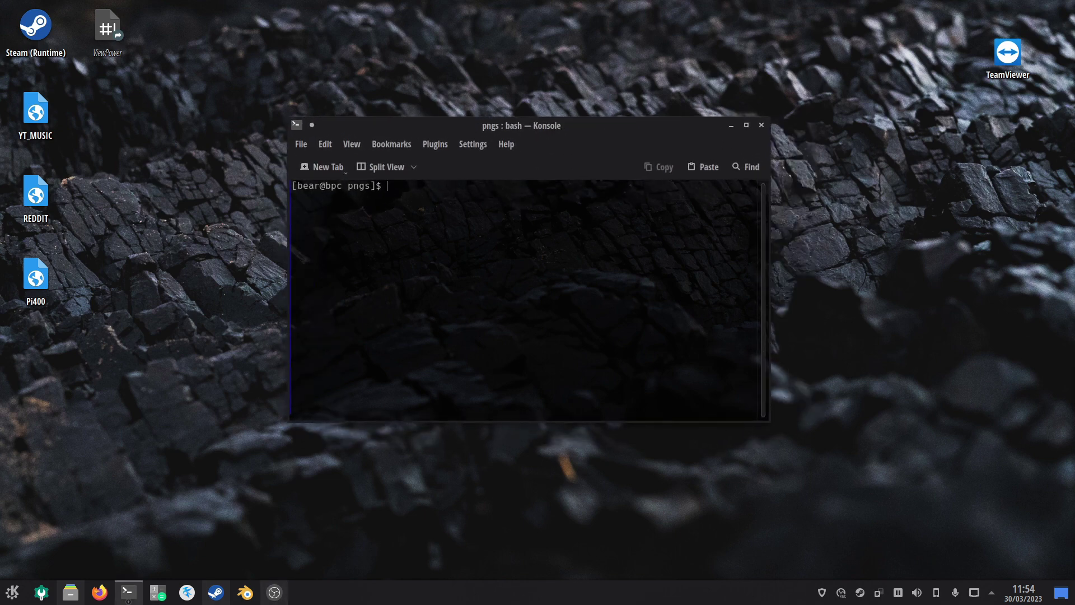
ctrl+scroll(493, 233, up, 4)
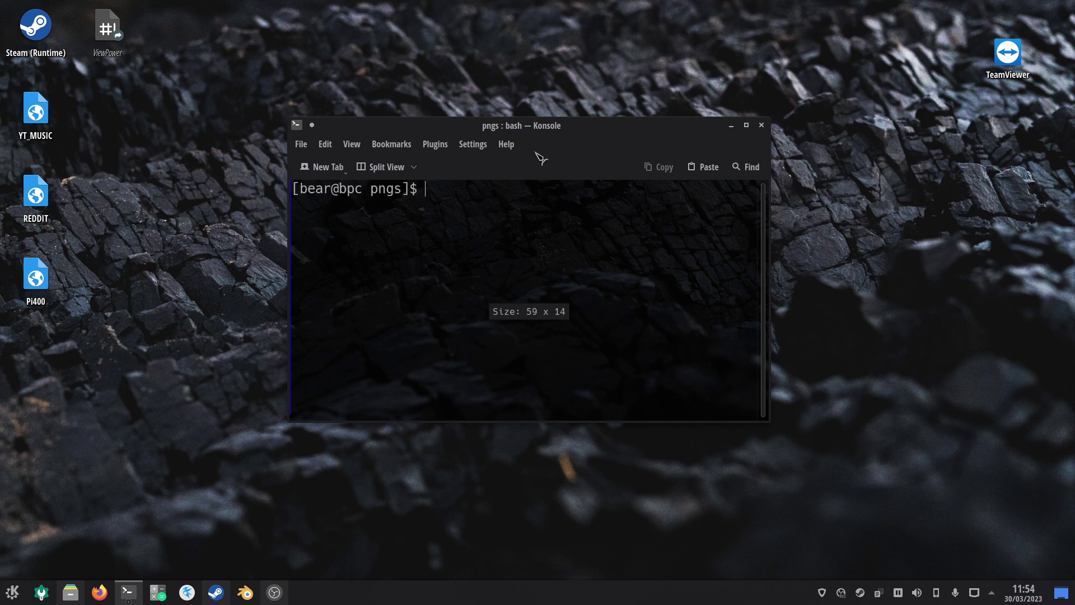
drag(770, 421, 986, 511)
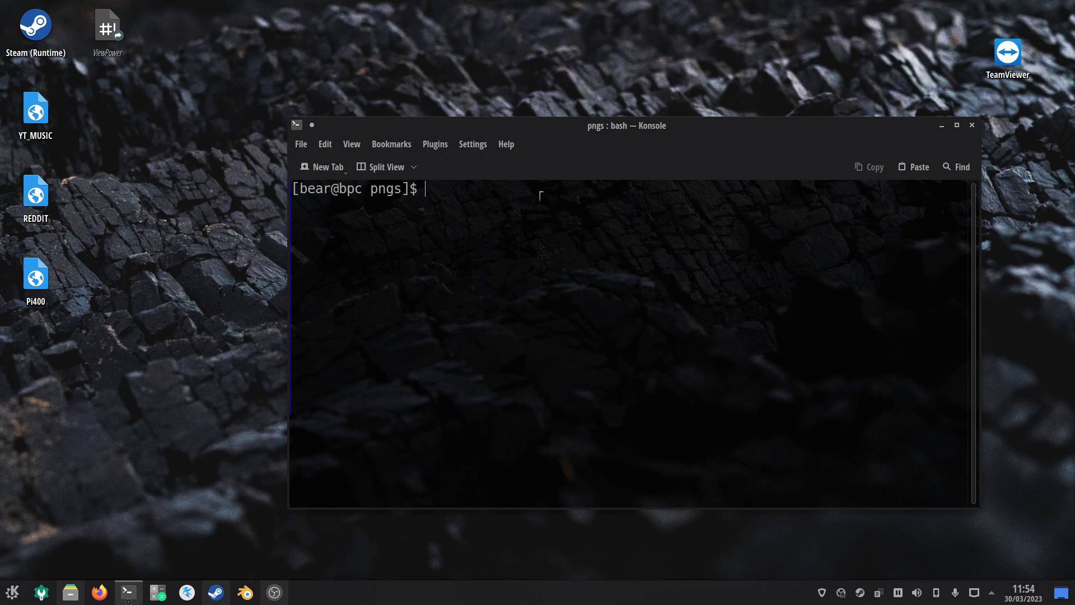
Recall the earlier ffmpeg -framerate 60 -i 'read.%04d.png' output.mp4 command from history
drag(370, 189, 409, 188)
click(454, 190)
key(Up)
key(Up)
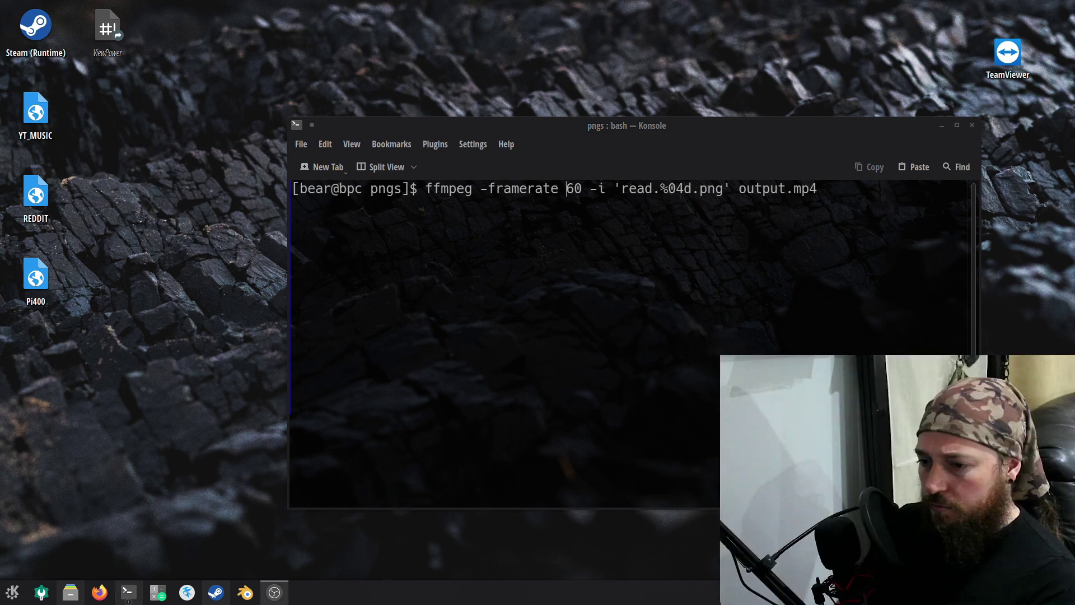
click(757, 311)
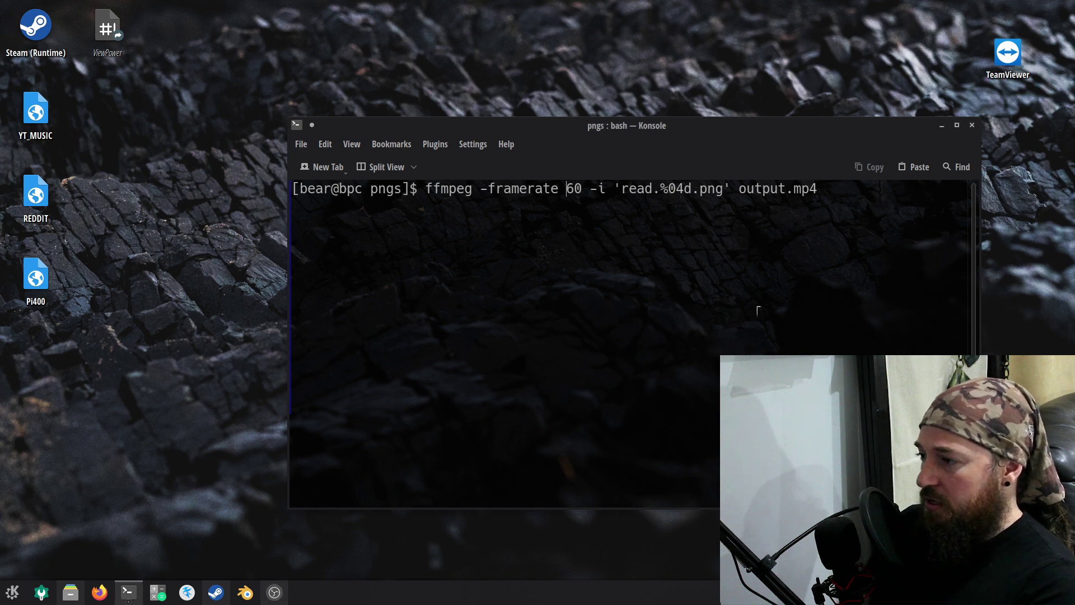
key(Right)
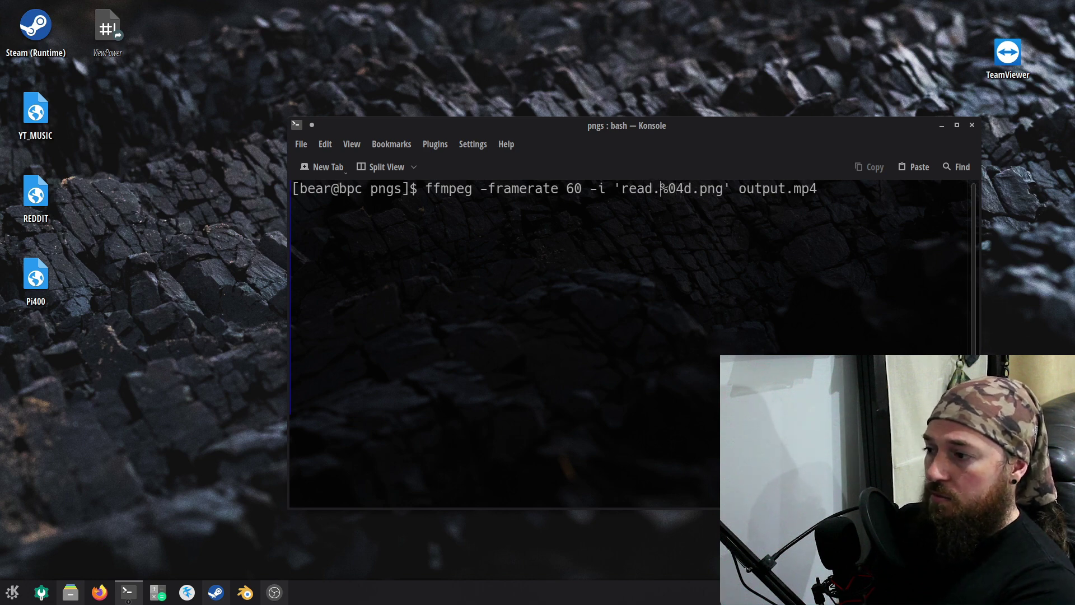
key(Left)
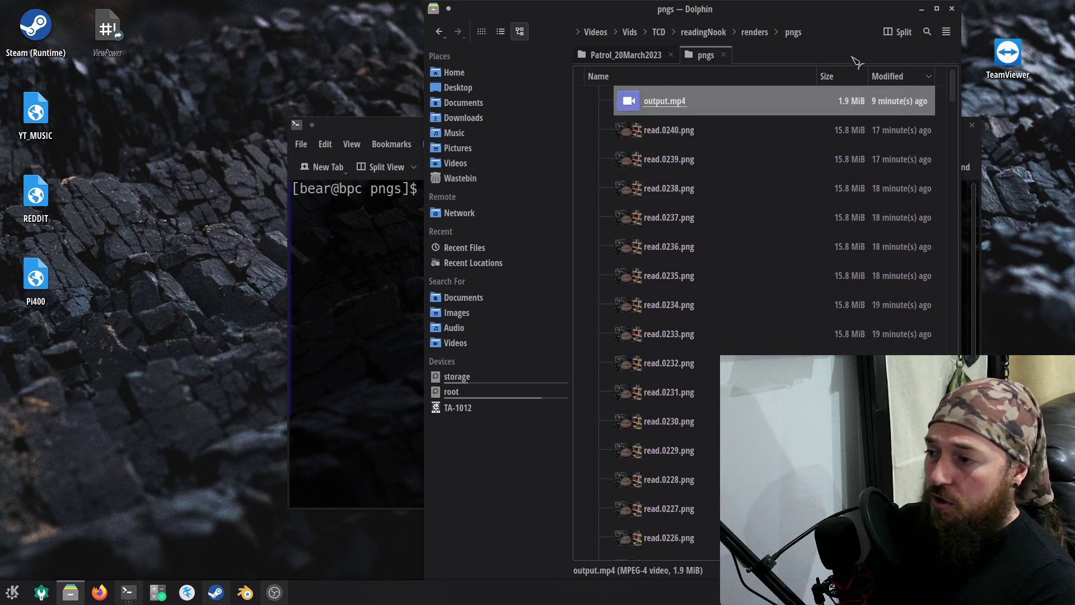
click(922, 9)
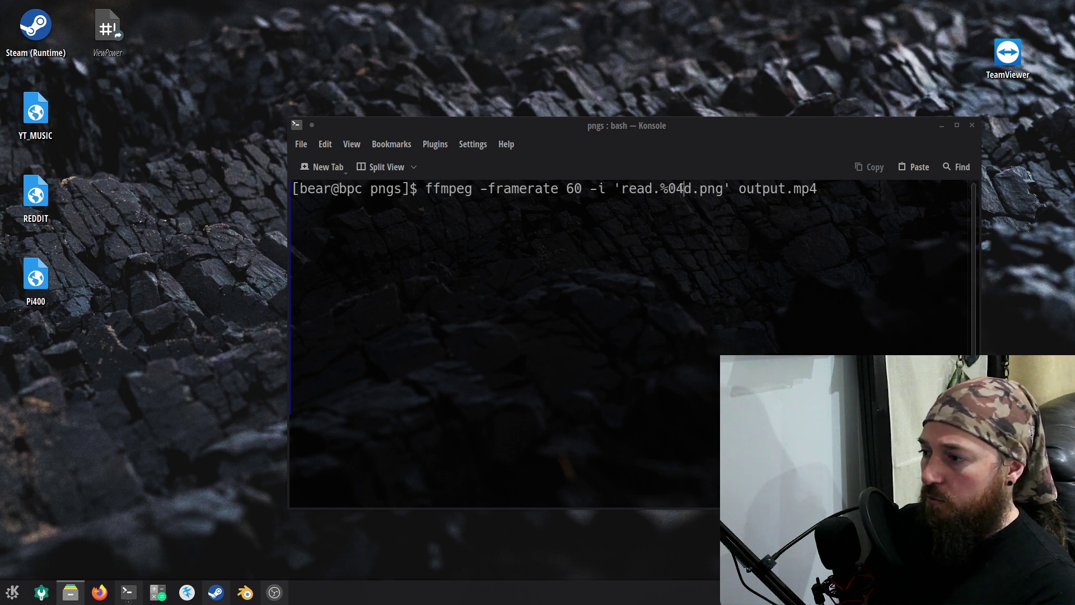
Replace 'output' with 'readingCorner' in the command's output file name
click(742, 207)
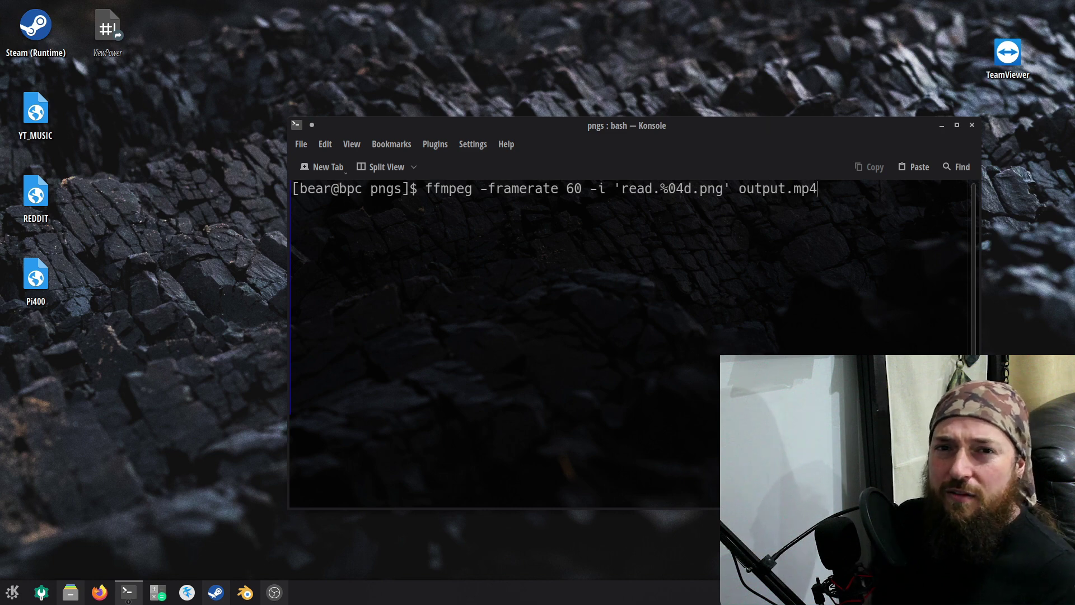
key(Left)
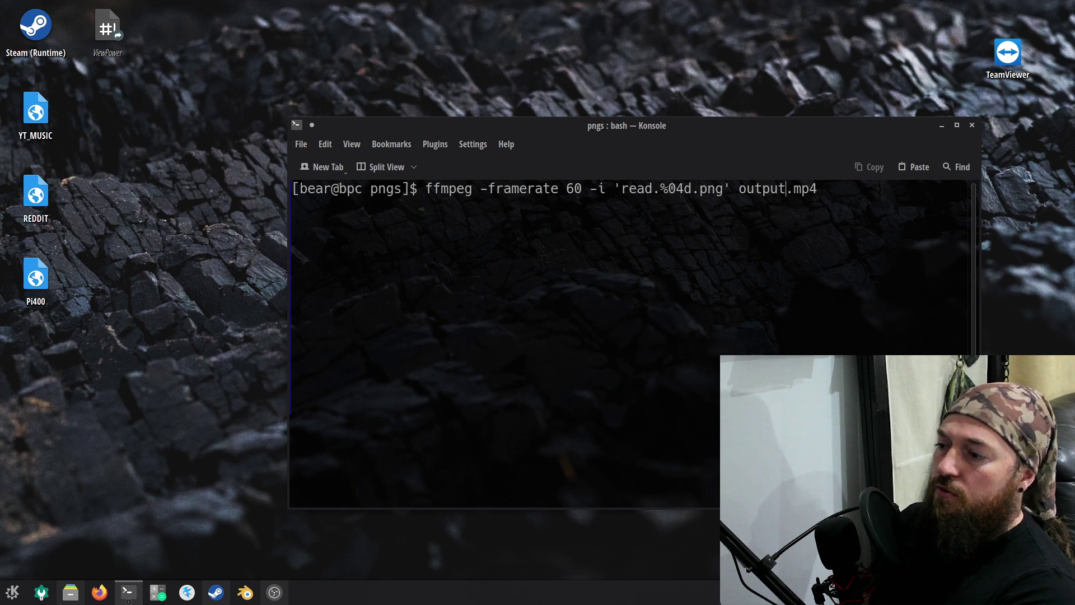
key(BackSpace)
key(BackSpace)
key(BackSpace)
key(BackSpace)
key(BackSpace)
key(BackSpace)
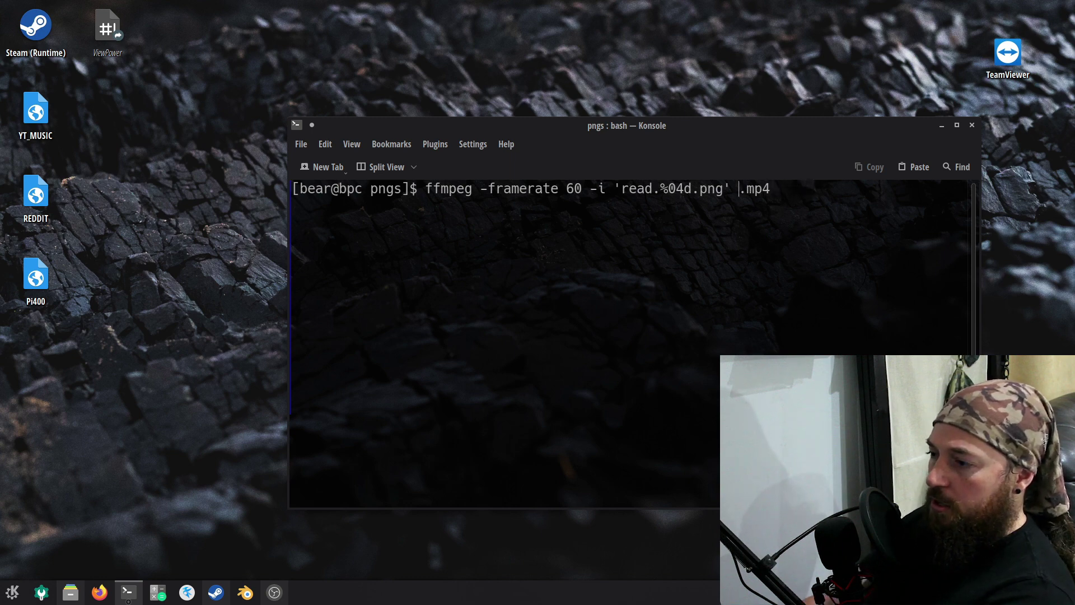
text(re)
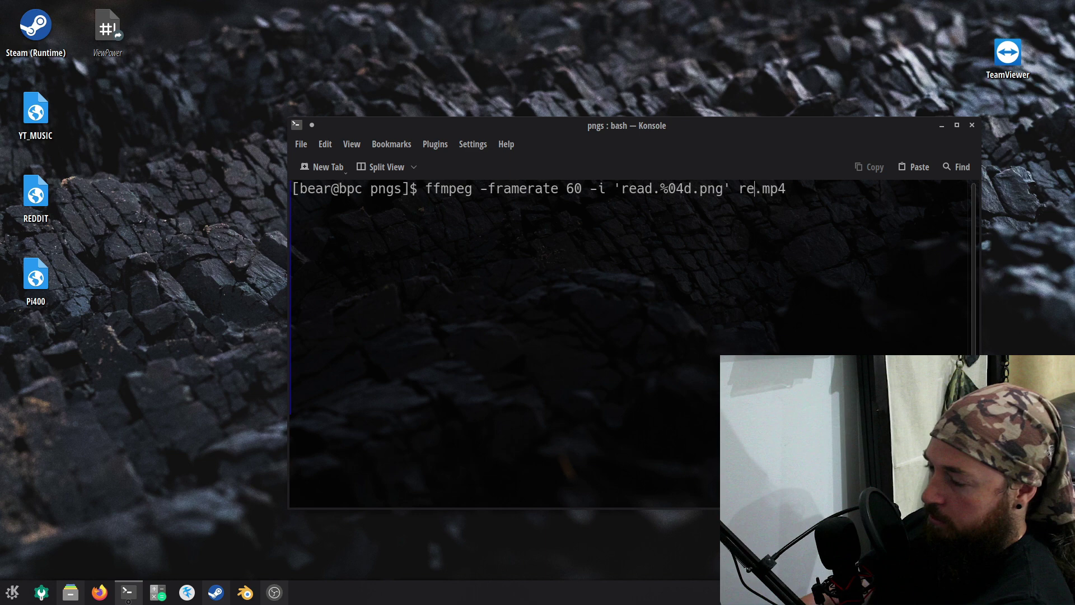
text(ading)
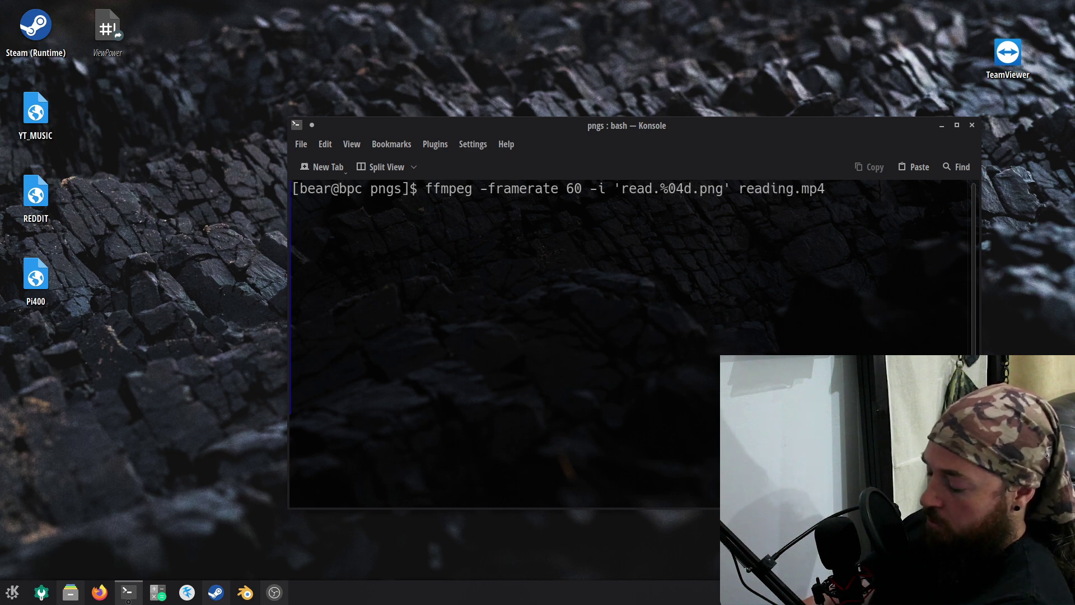
text(Corner)
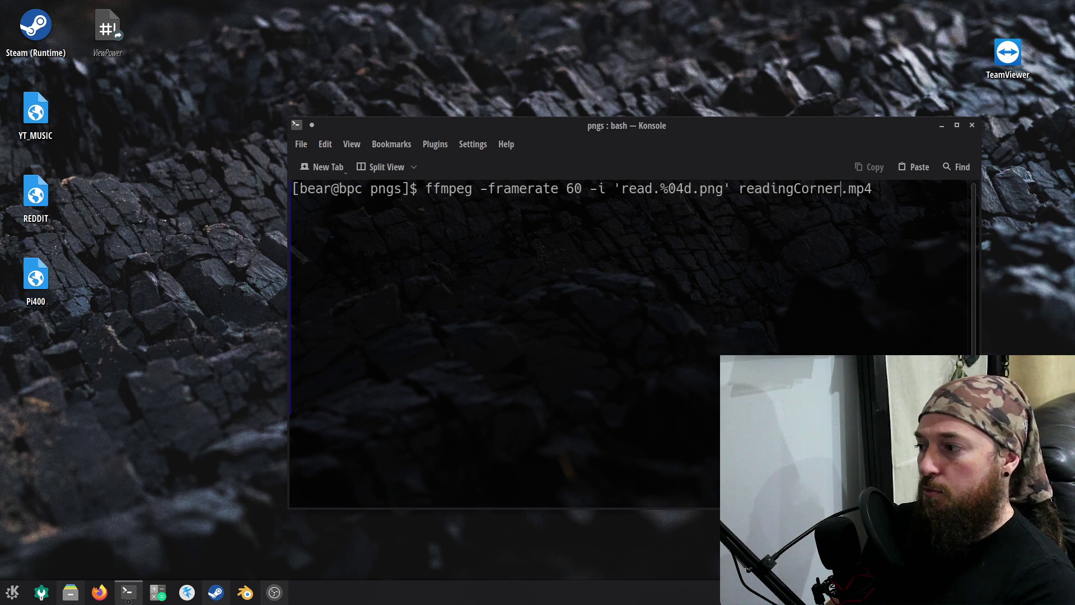
Run the ffmpeg command and let libx264 finish encoding readingCorner.mp4
key(Return)
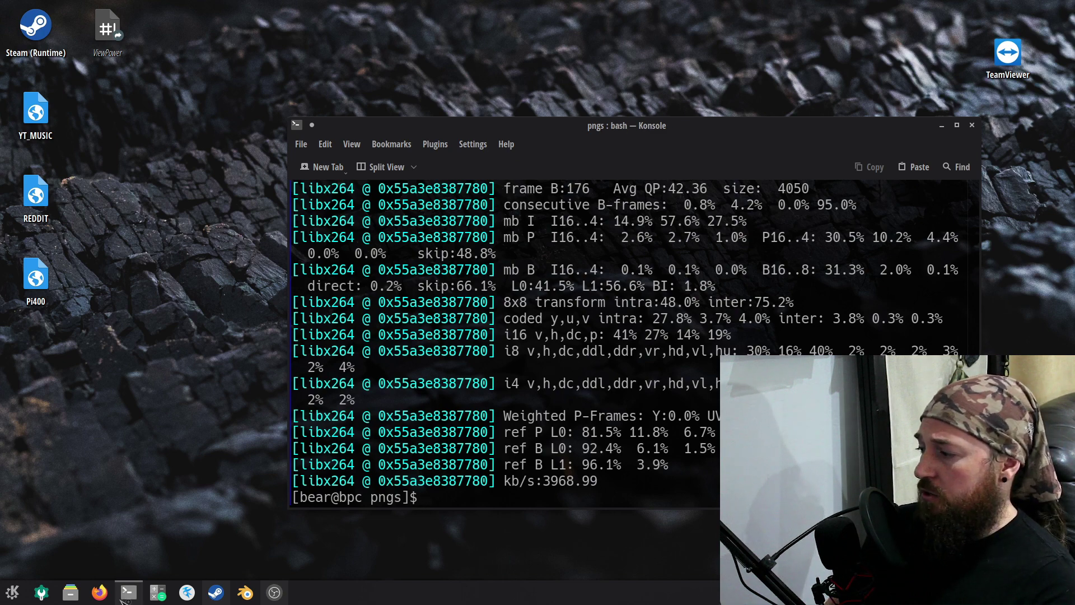
Open readingCorner.mp4 from the pngs folder in Dolphin so it plays in VLC
click(71, 595)
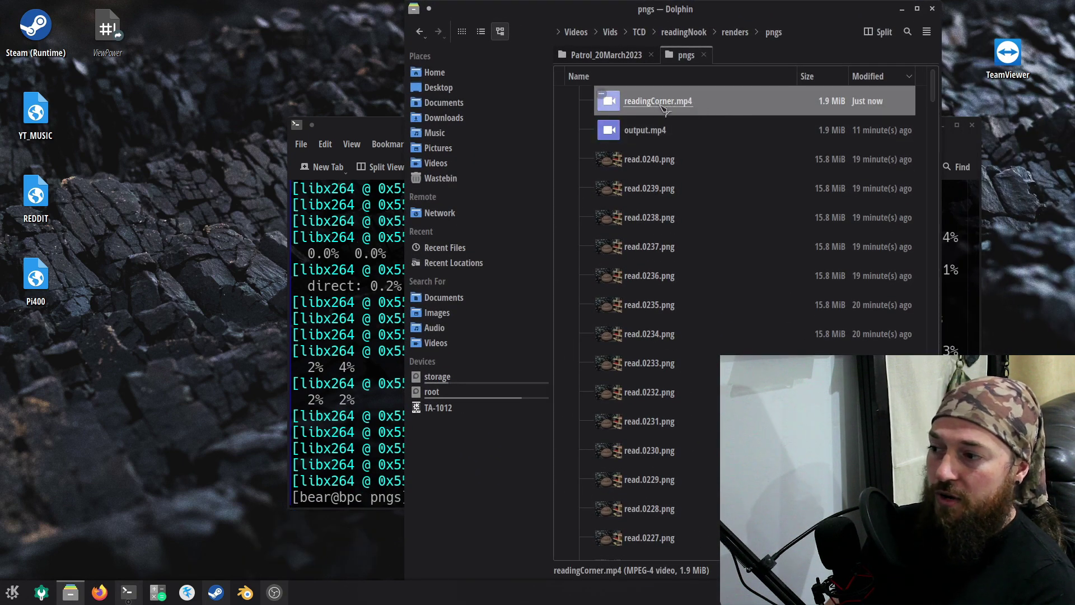
click(663, 107)
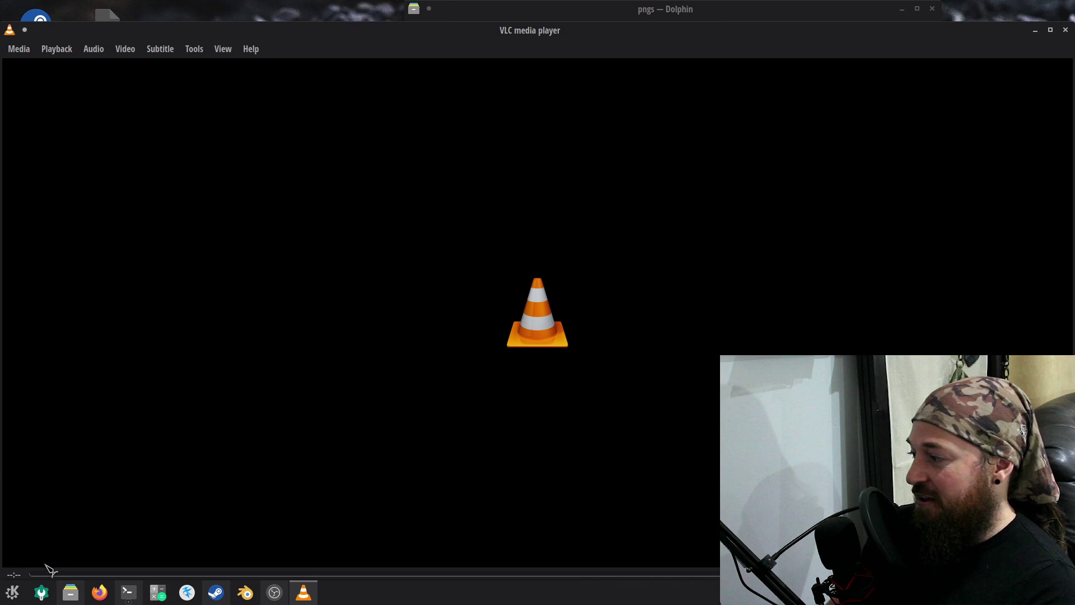
Move the VLC window up, replay readingCorner.mp4, then close the player
drag(495, 31, 494, 13)
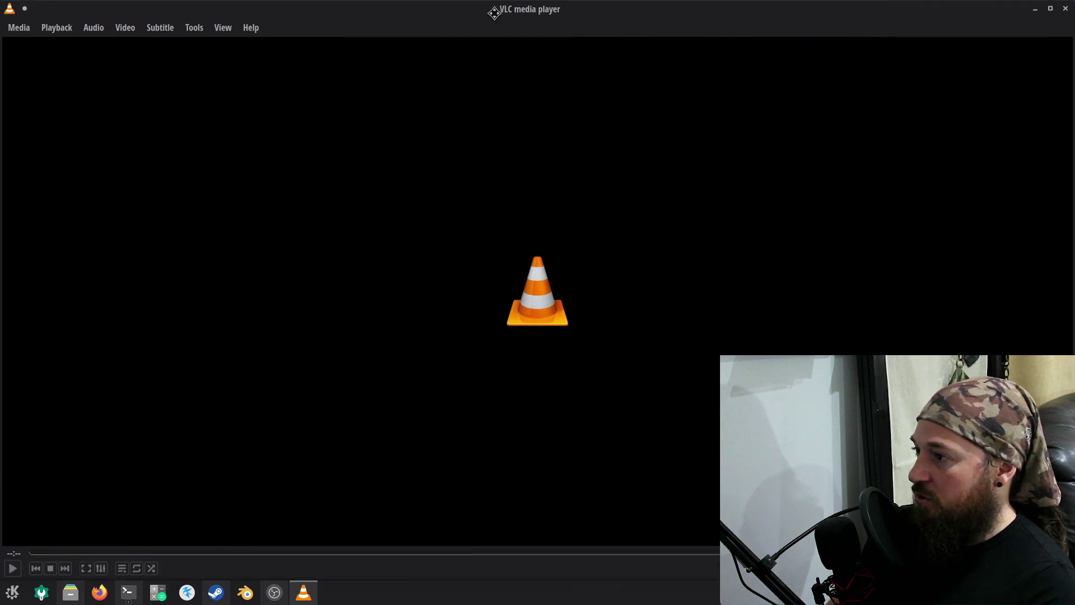
click(13, 569)
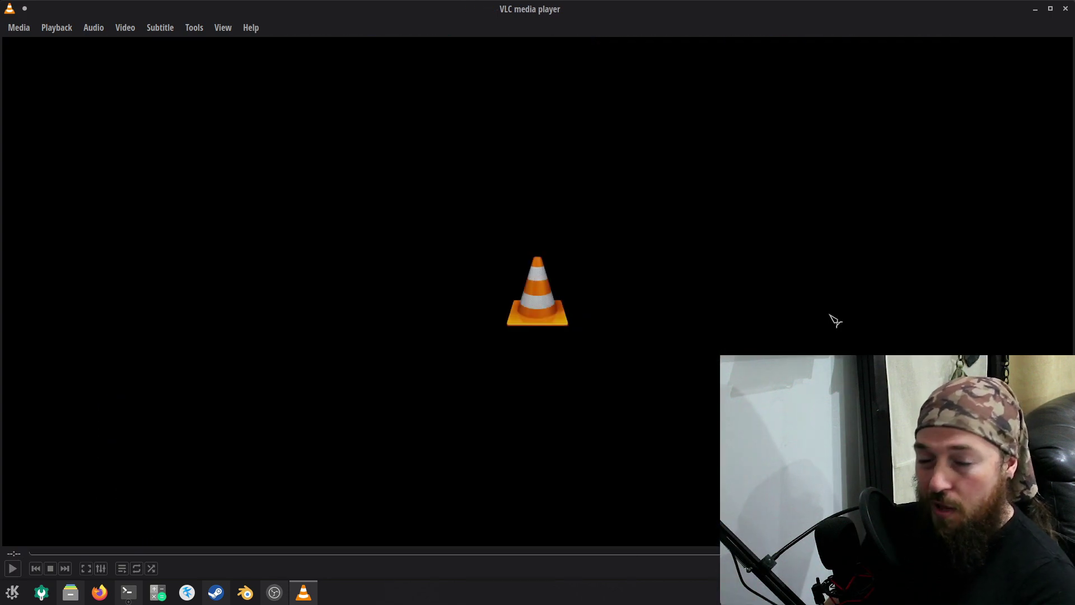
click(1065, 9)
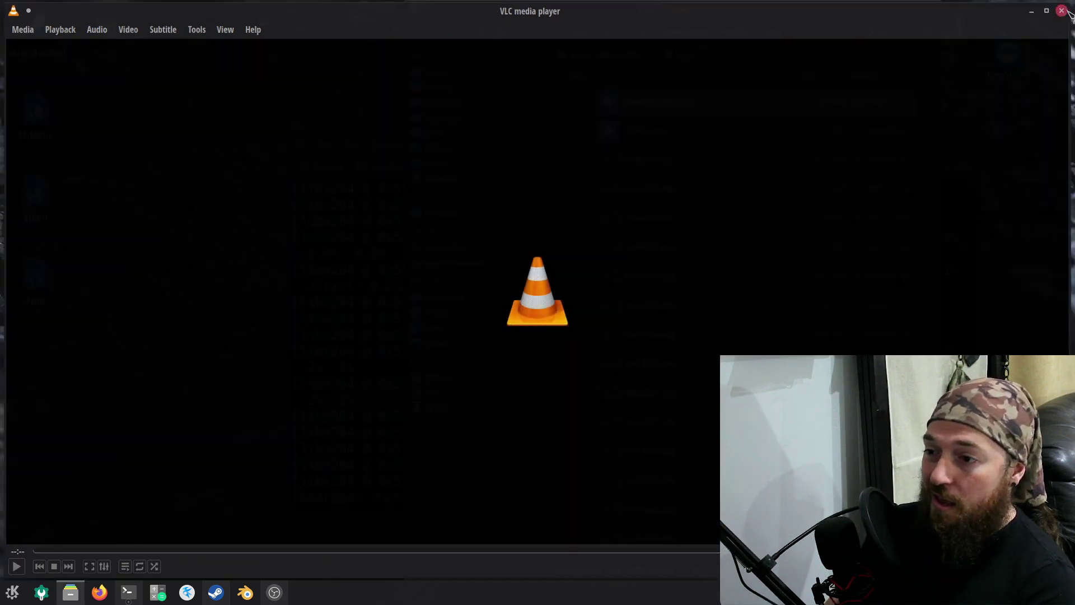